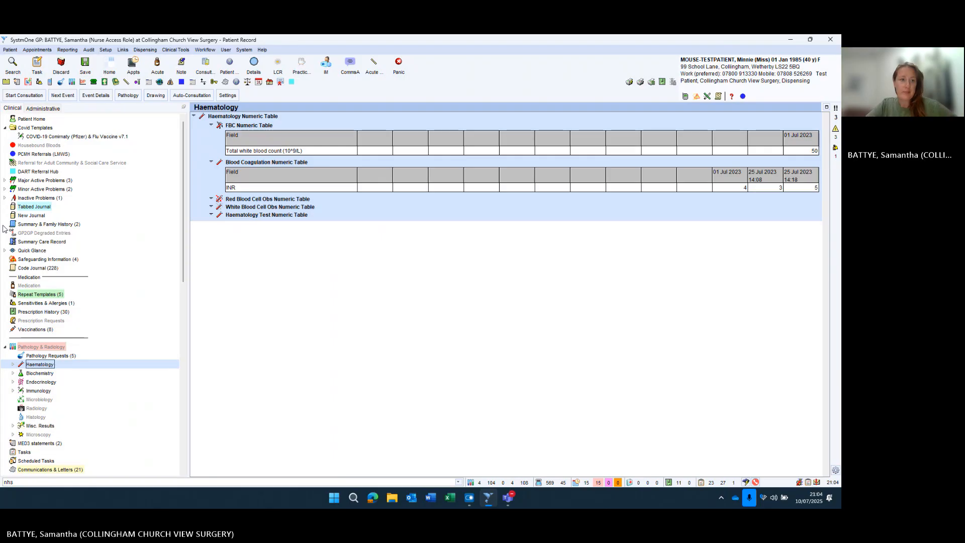
- Search for 'NHS' to list matching templates, including Leeds NHS Health Check Community Programme
left_click(87, 481)
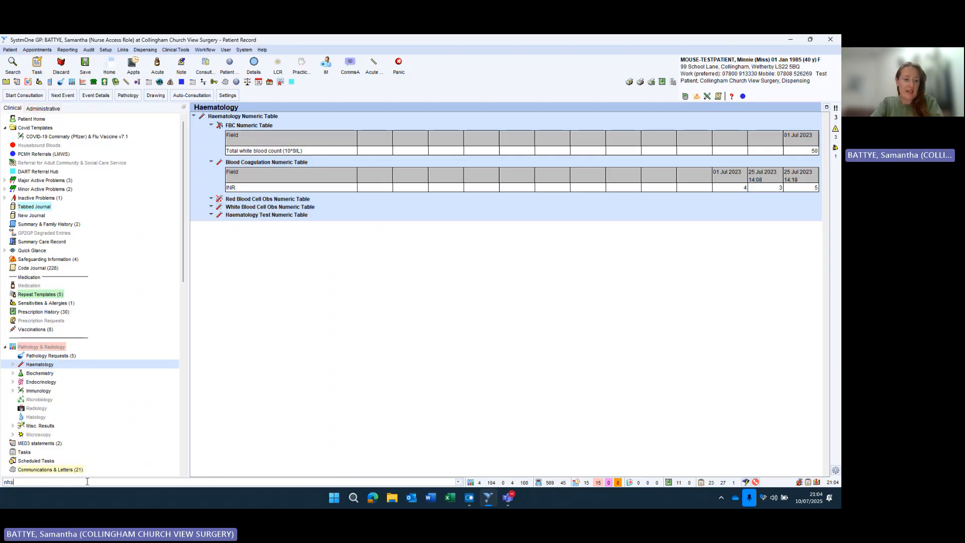
key("BackSpace")
key("BackSpace")
key("BackSpace")
type("NHS")
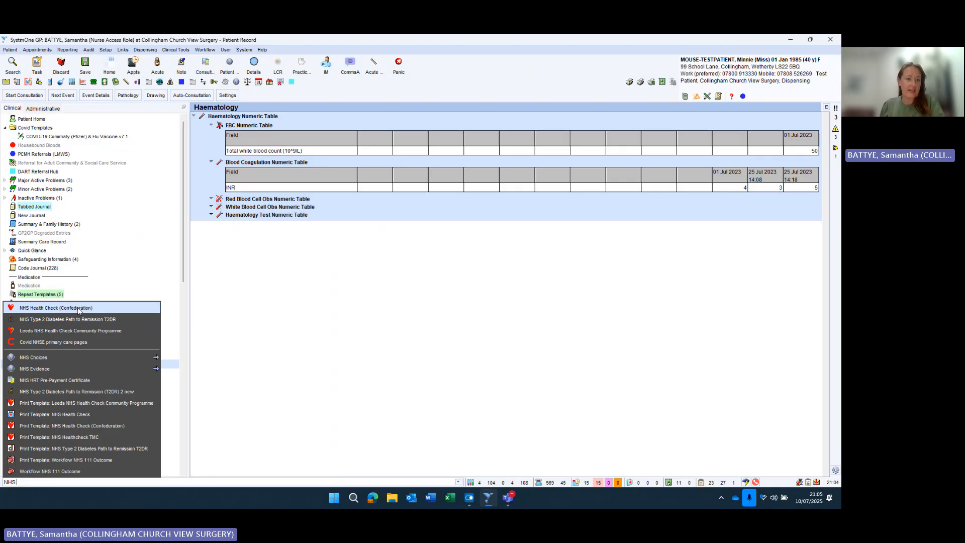
- Open the Leeds NHS Health Check Community Programme template on its Risk Score & Recall page
left_click(129, 335)
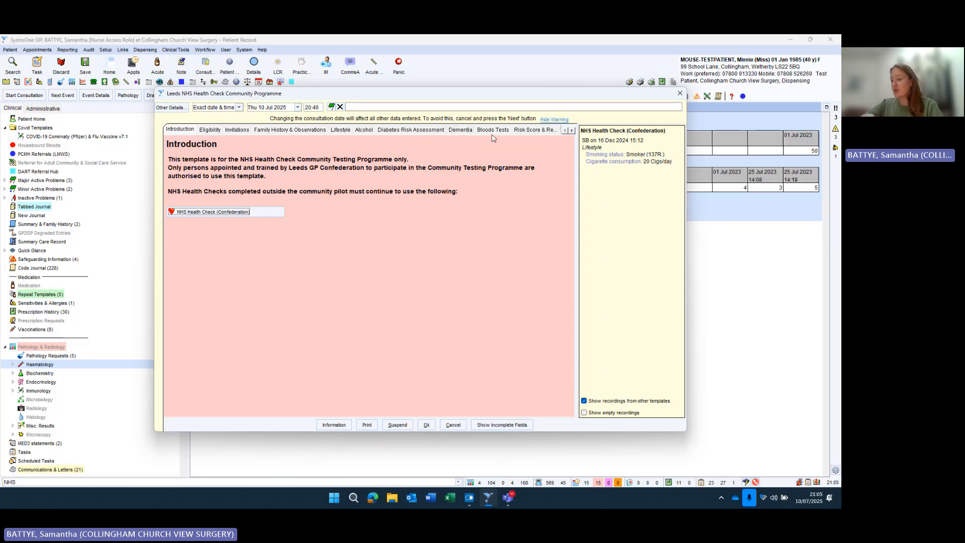
left_click(523, 132)
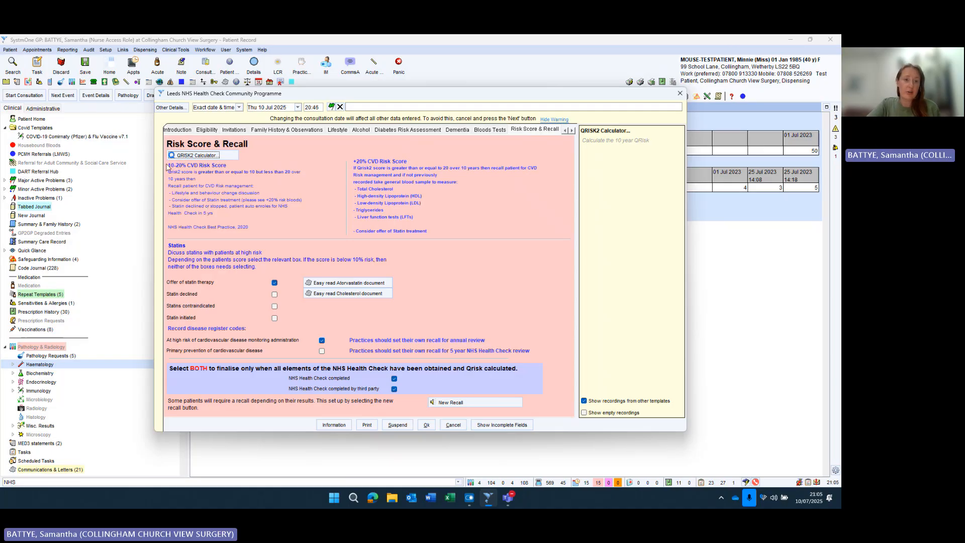
- Run the QRISK2 calculator and save the 4.12% 10-year risk score to the record
left_click(211, 156)
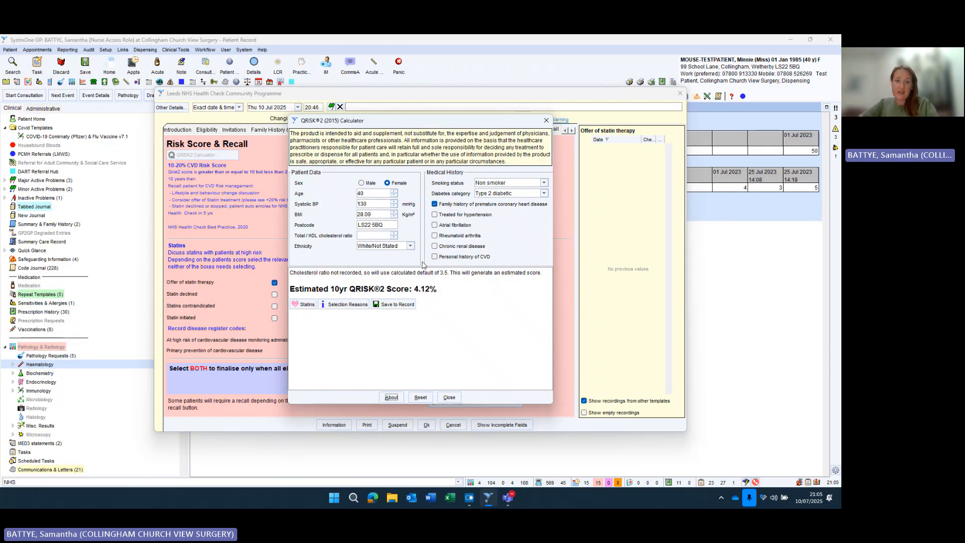
left_click(382, 234)
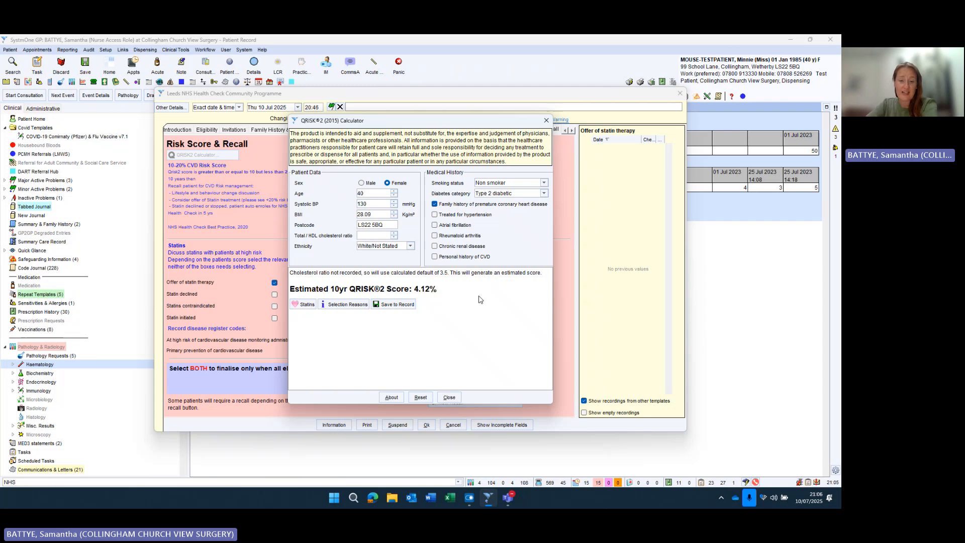
left_click(405, 308)
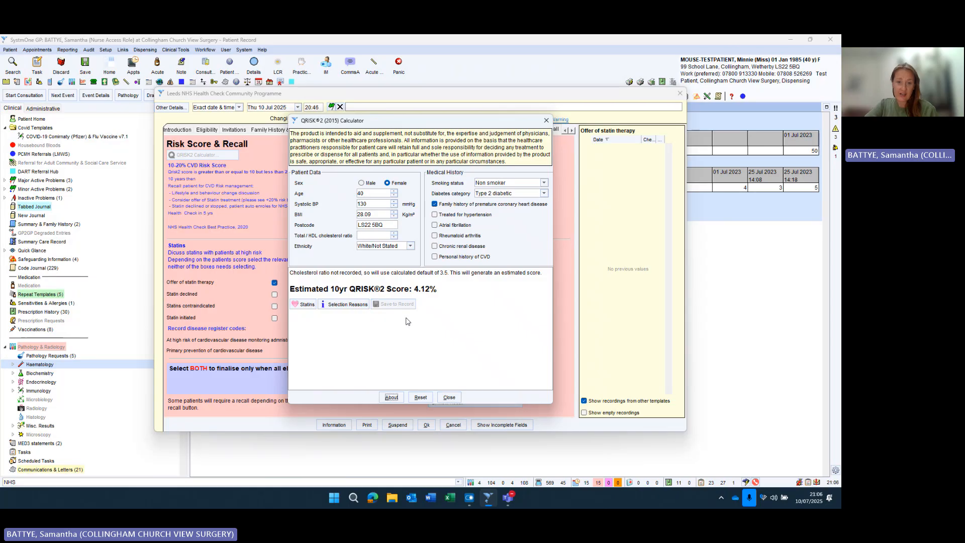
left_click(449, 397)
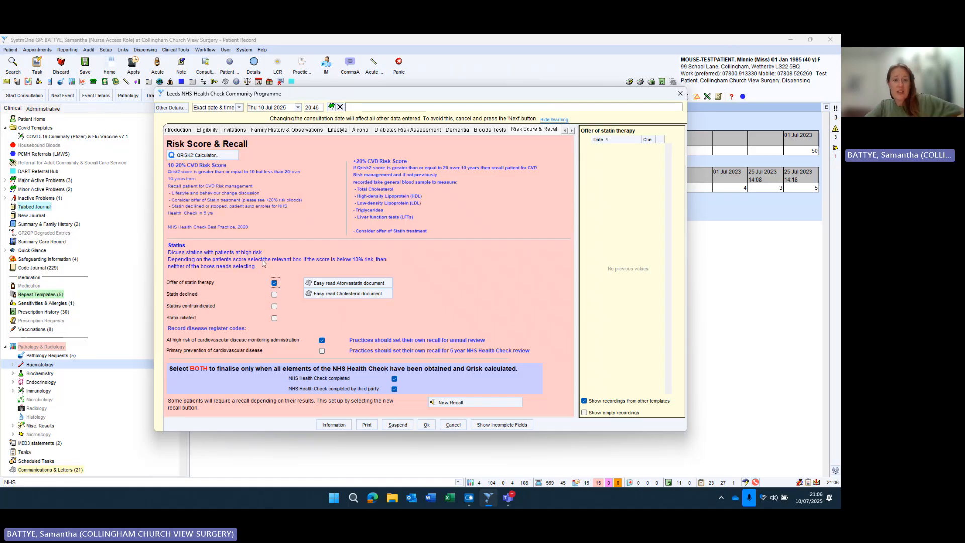
- Untick statin offer and high-risk codes; tick Primary prevention of CVD and both Health Check completed boxes
left_click(275, 283)
left_click(322, 340)
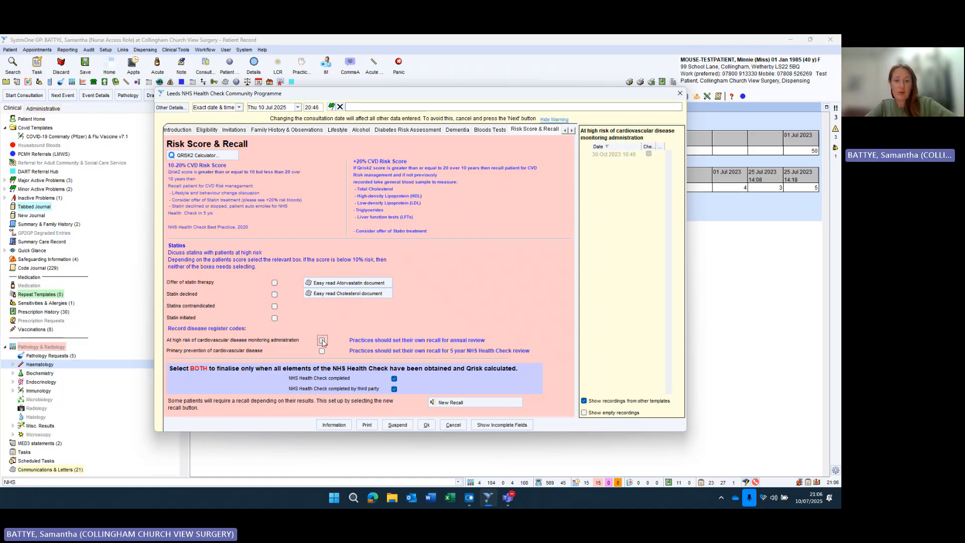
left_click(394, 378)
left_click(394, 389)
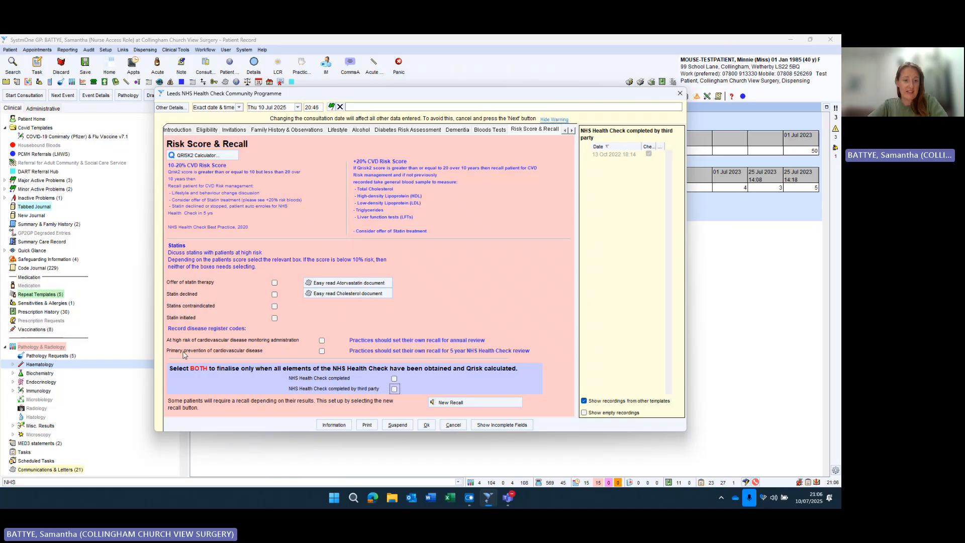
left_click(323, 351)
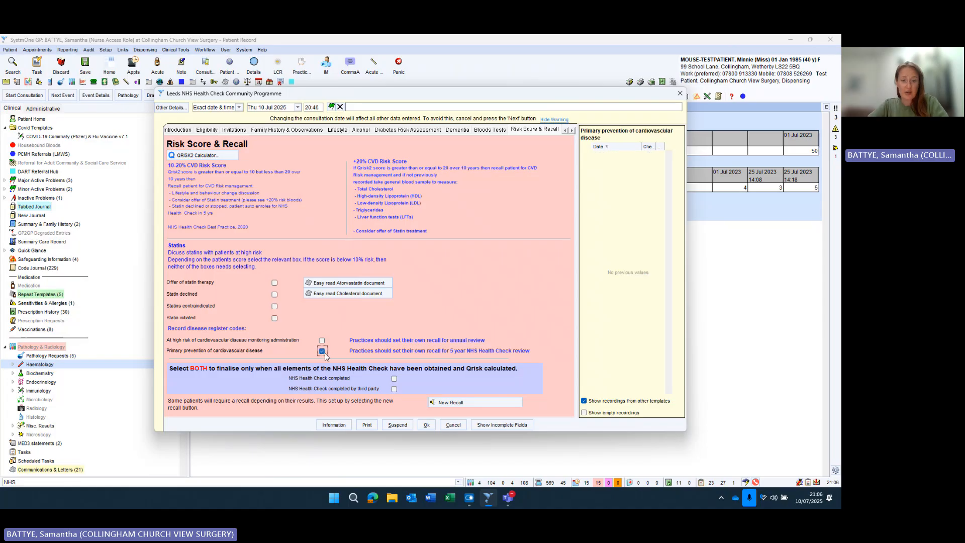
left_click(395, 379)
left_click(394, 389)
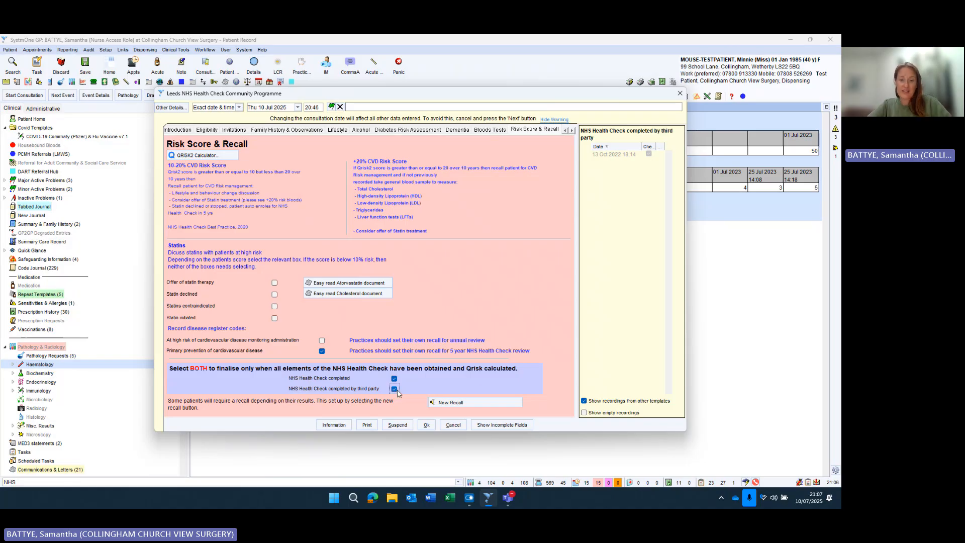
- Add an NHS Healthcheck 5 Yr Review 40y+ recall due 10 Jul 2030, superseding the existing one
left_click(458, 405)
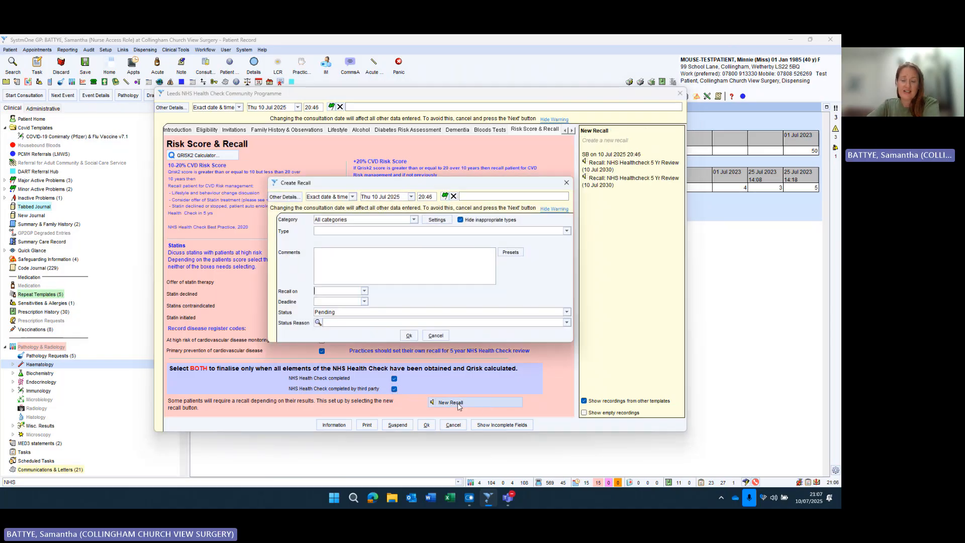
left_click(478, 231)
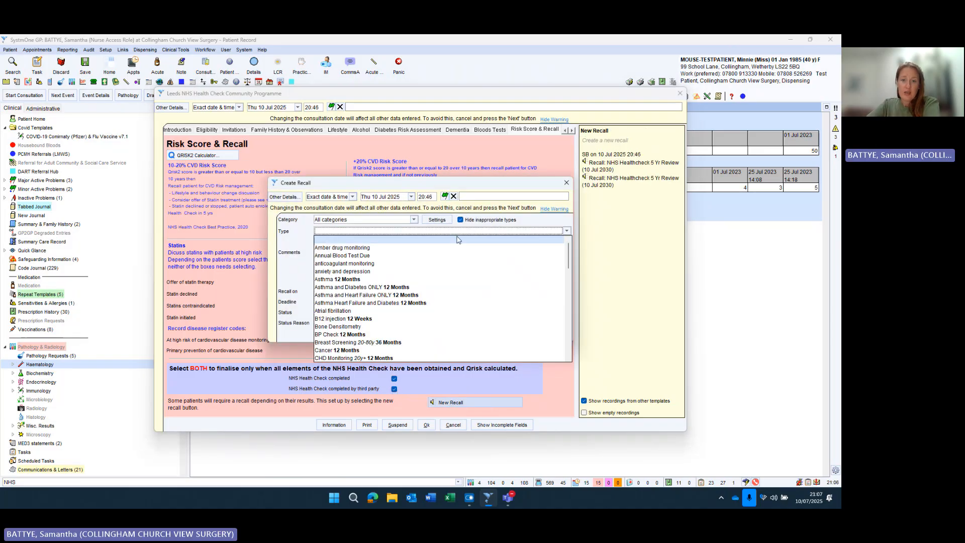
scroll(398, 321, "down", 8)
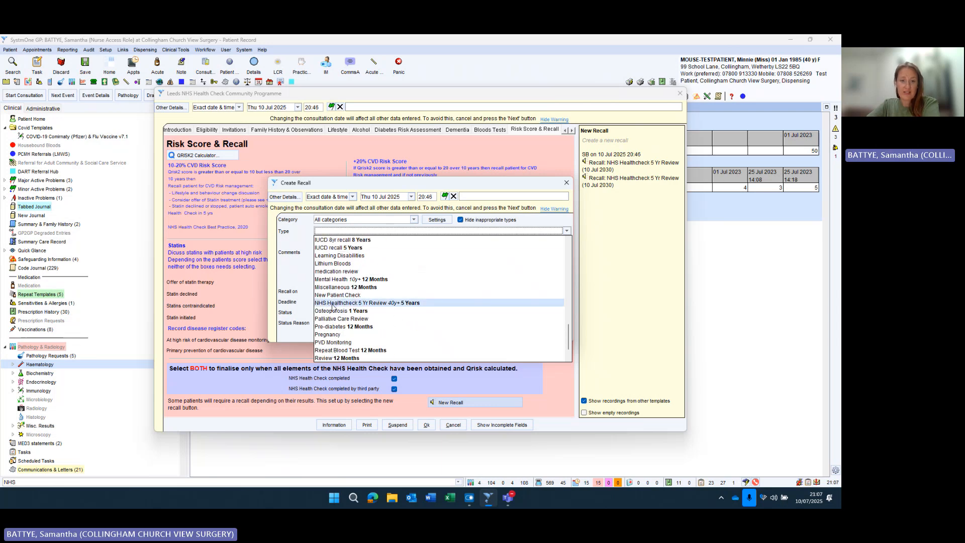
left_click(381, 303)
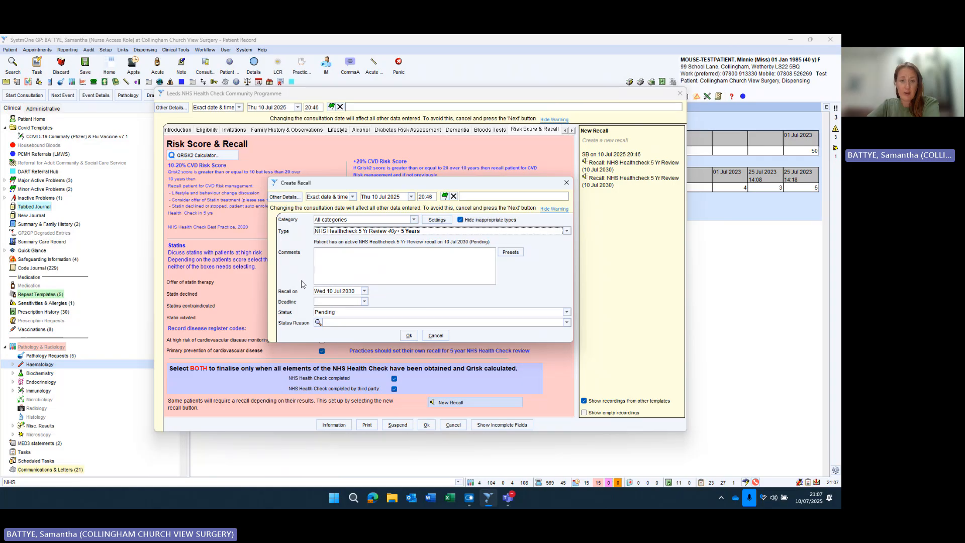
left_click(408, 336)
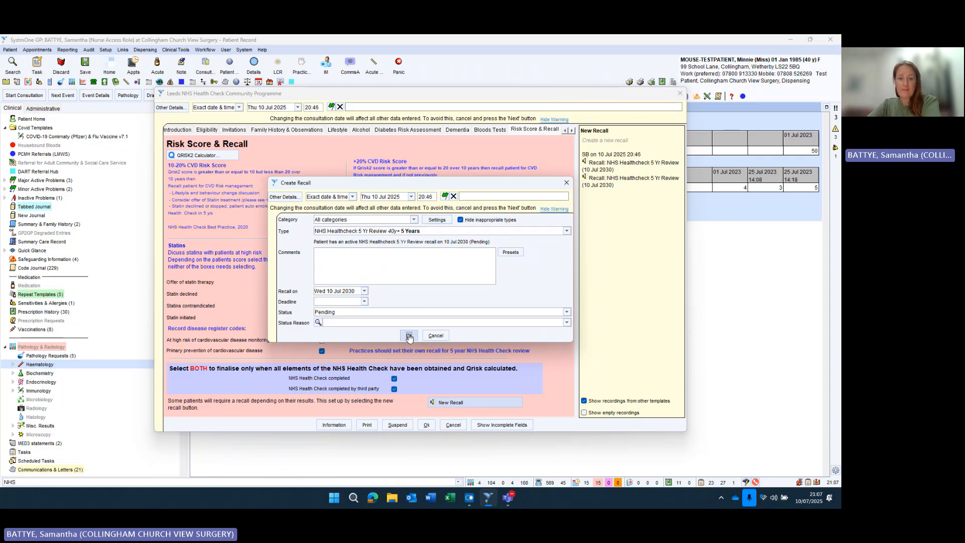
left_click(409, 290)
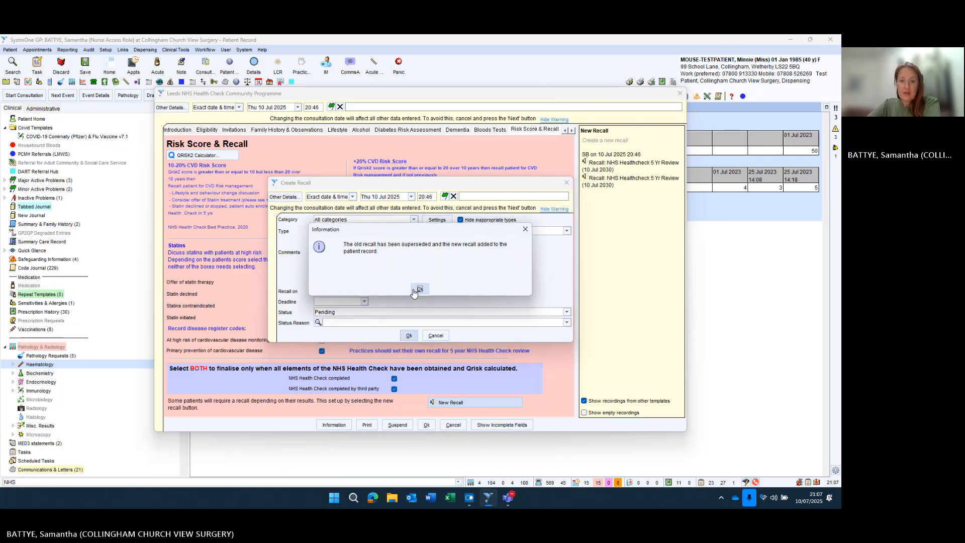
left_click(412, 289)
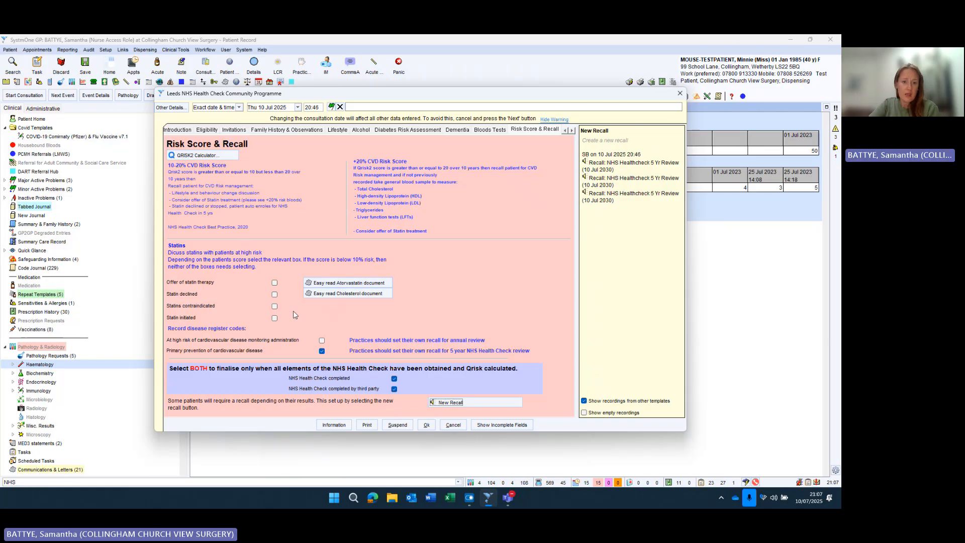
- Create the SHORT NHS HC results letter from the practice to the patient, then return to Risk Score & Recall
double_click(572, 130)
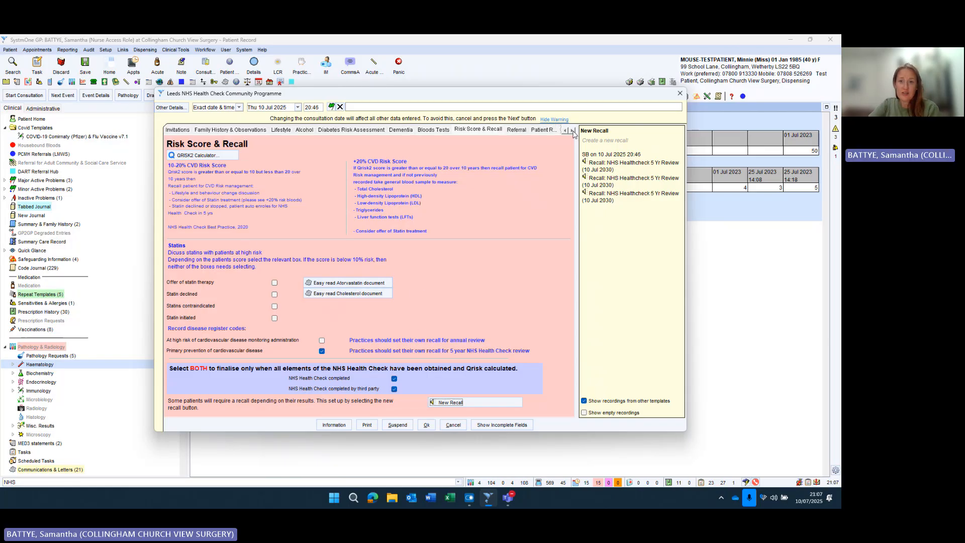
left_click(572, 131)
left_click(516, 131)
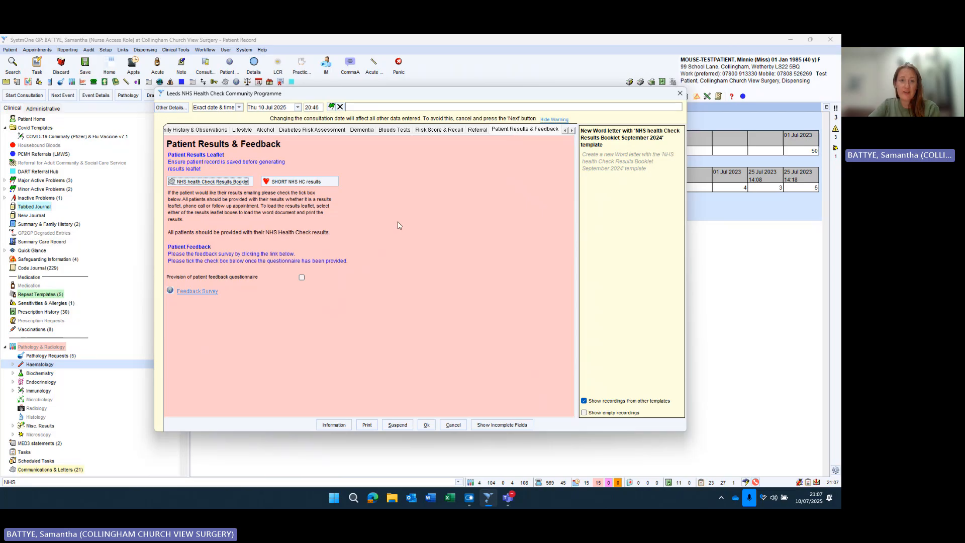
left_click(302, 184)
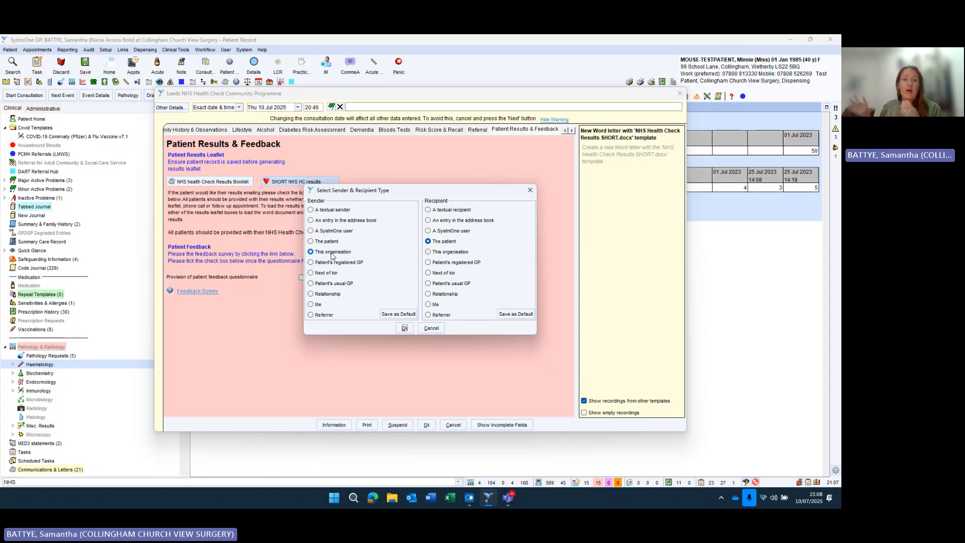
left_click(404, 329)
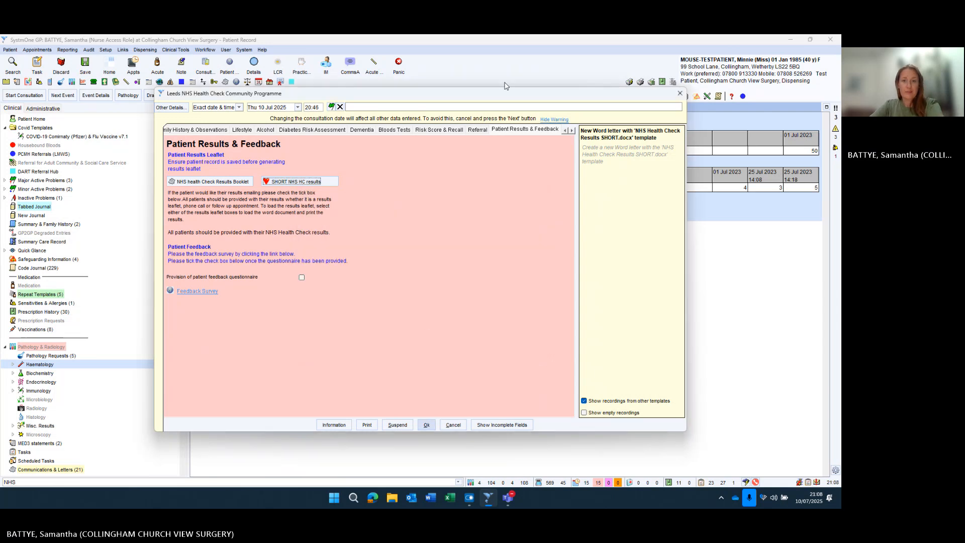
left_click(431, 130)
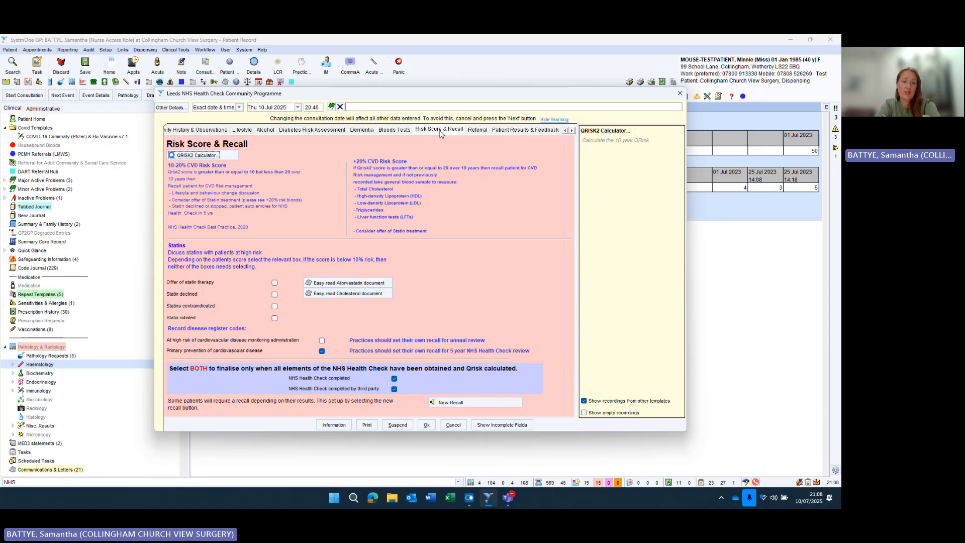
- Tick Offer of statin therapy and Statin declined
left_click(275, 282)
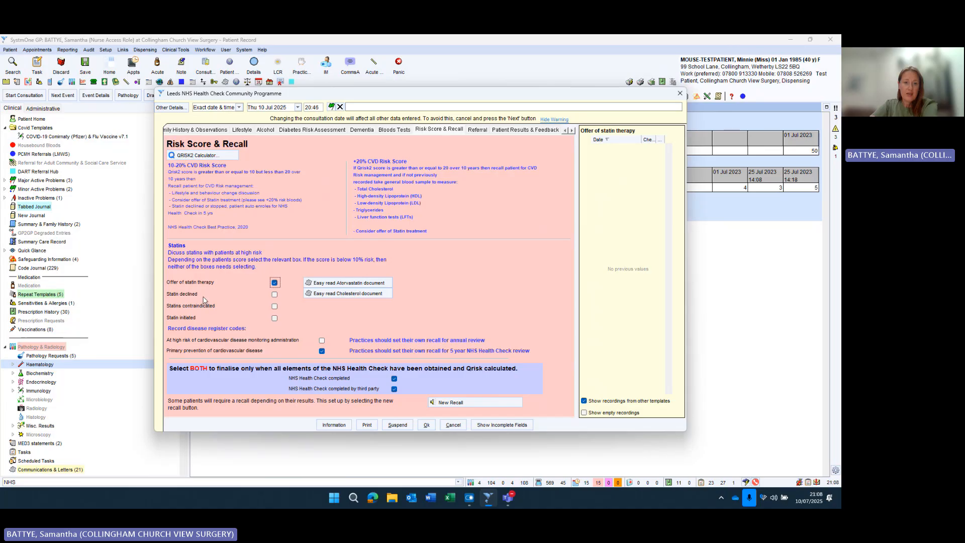
left_click(274, 295)
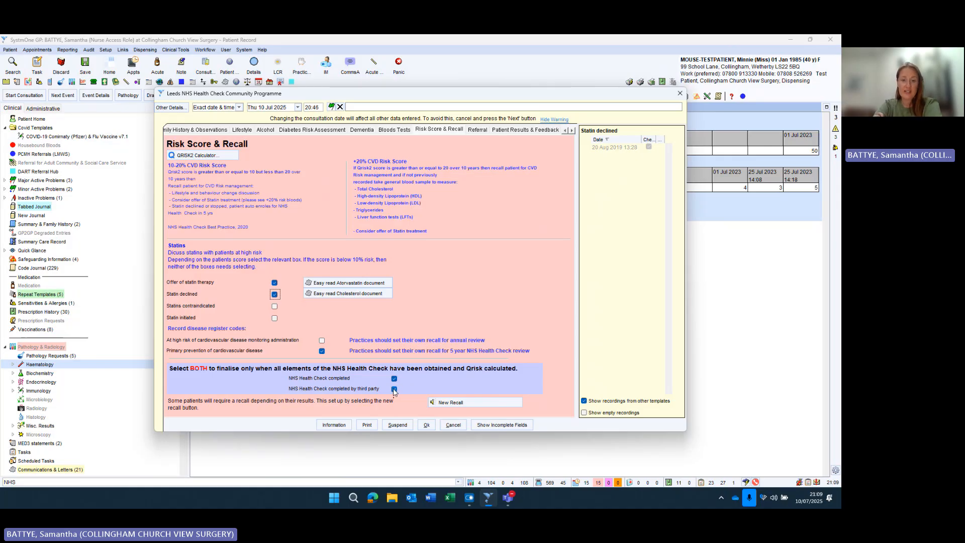
- Create another NHS Healthcheck 5 Yr Review recall for 10 Jul 2030, superseding the previous one
left_click(450, 402)
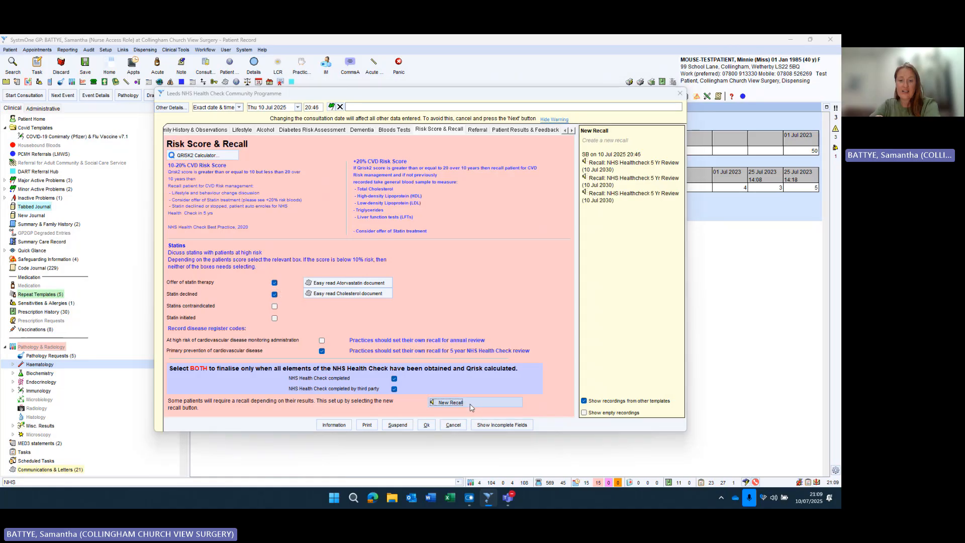
left_click(482, 231)
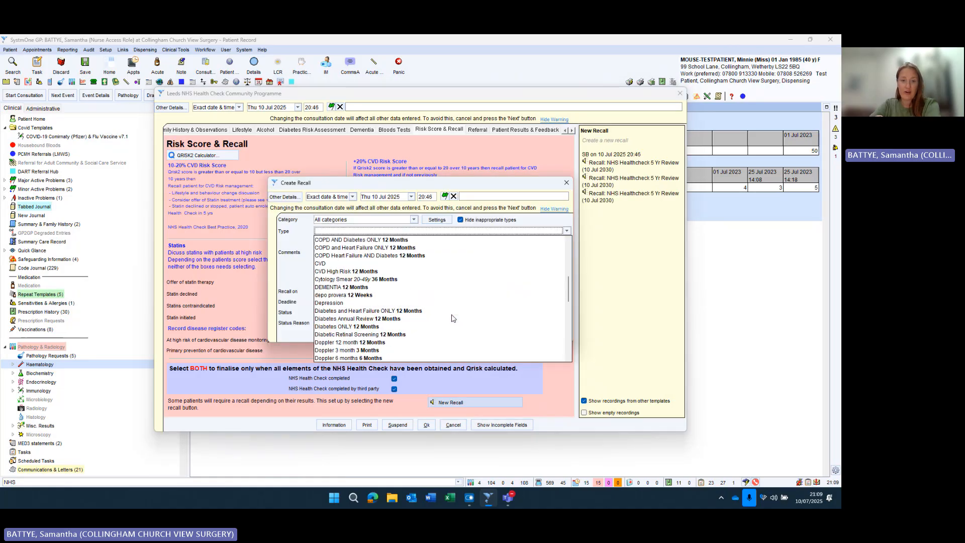
scroll(451, 318, "down", 10)
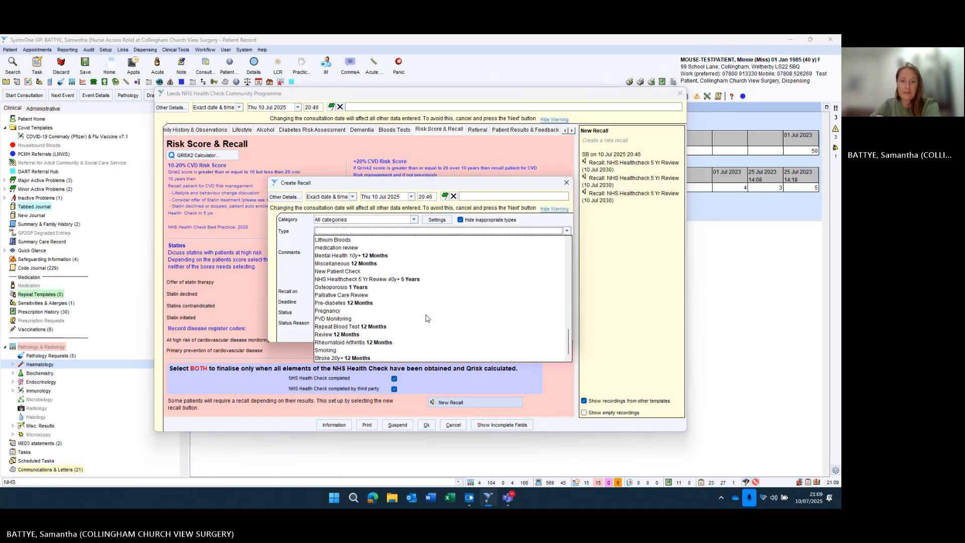
left_click(401, 280)
left_click(410, 336)
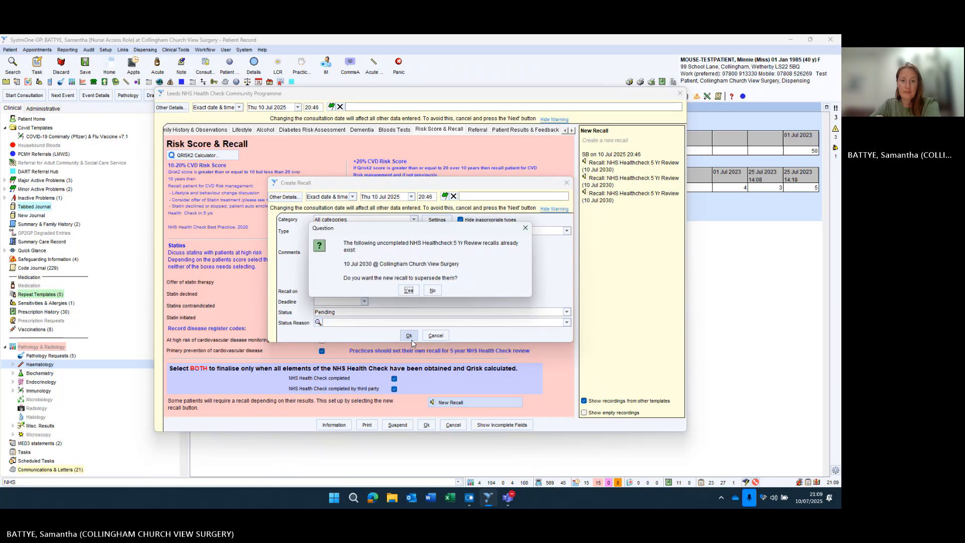
left_click(408, 290)
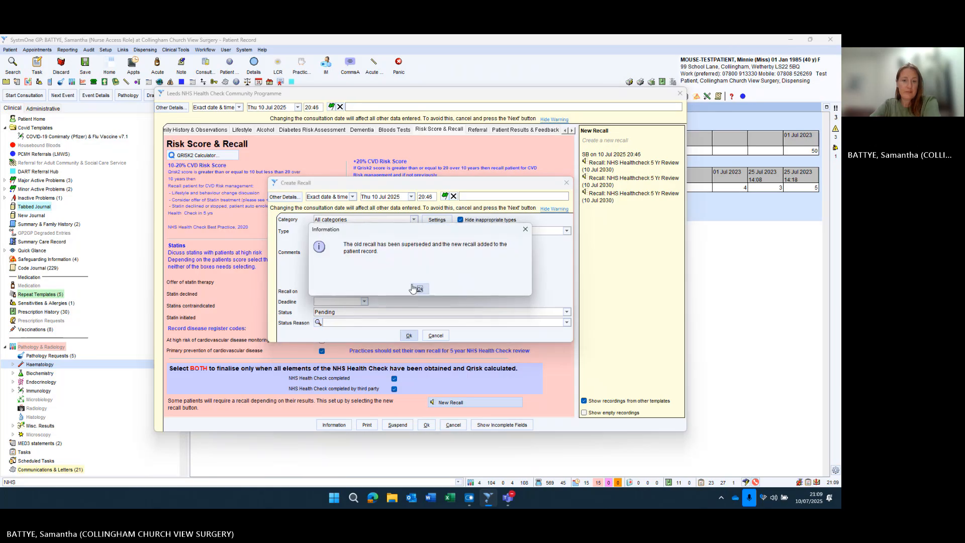
left_click(419, 290)
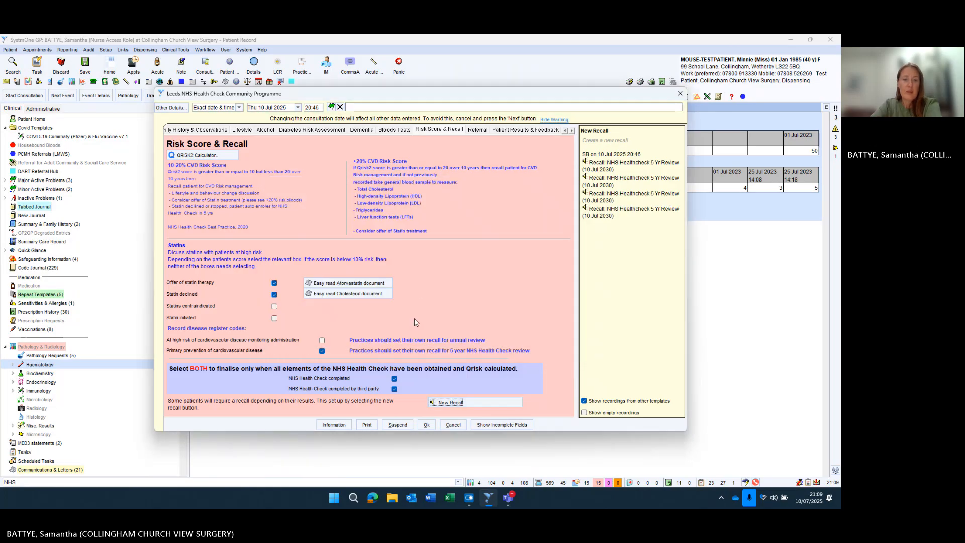
- Clear Primary prevention and Statin declined; tick Statin initiated, high CVD risk monitoring and both completed boxes
left_click(321, 351)
left_click(394, 379)
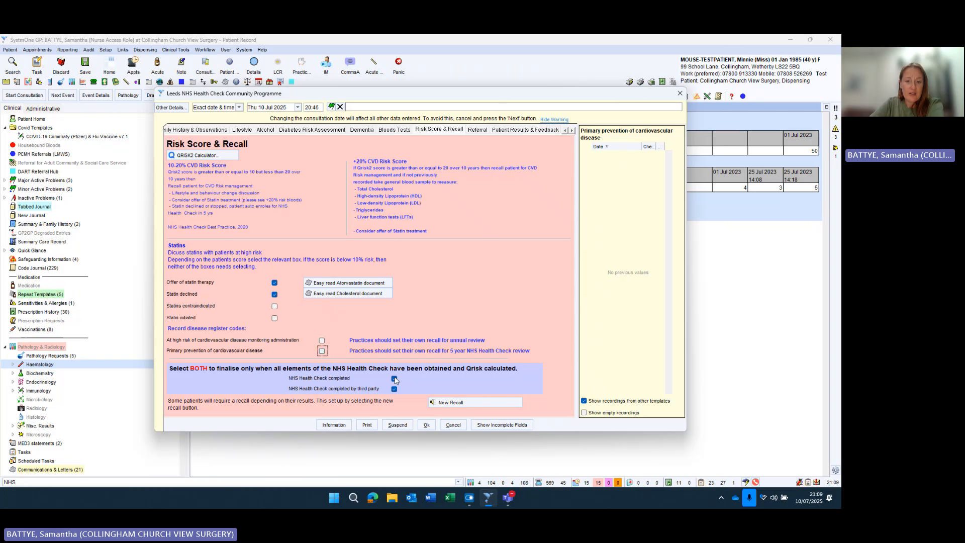
left_click(395, 389)
left_click(275, 295)
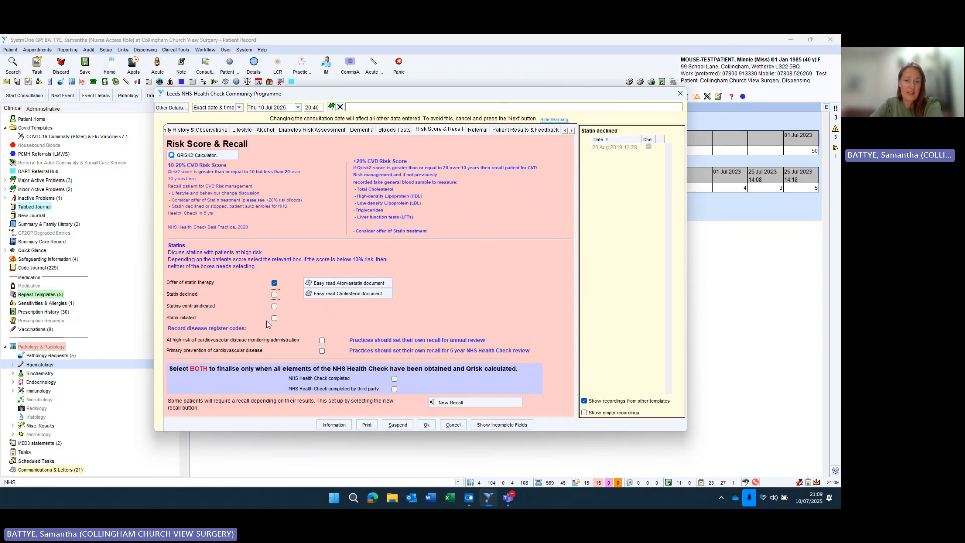
left_click(274, 319)
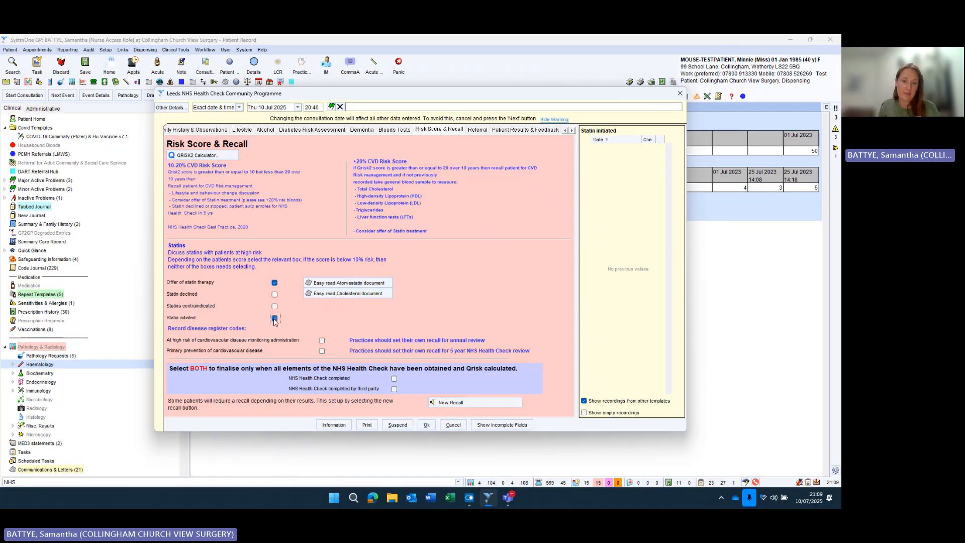
left_click(322, 342)
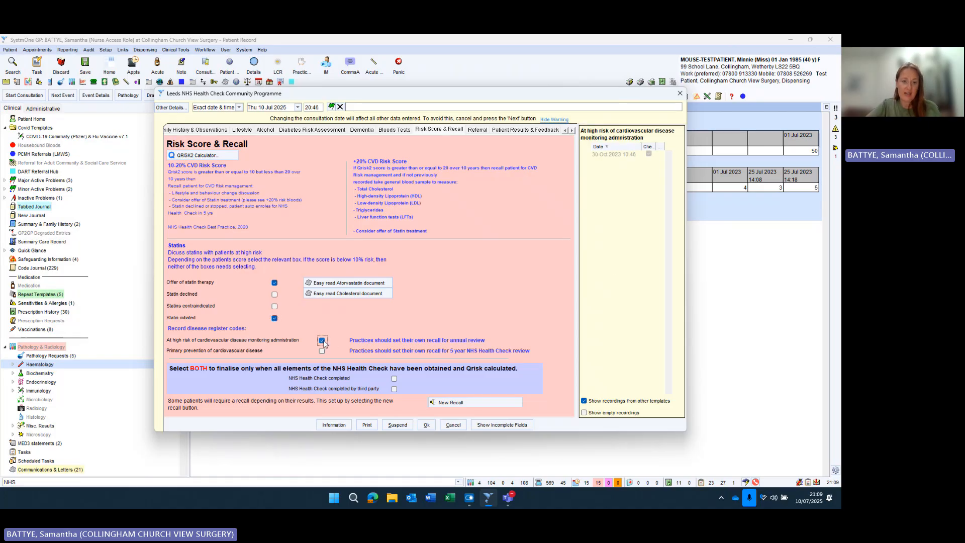
left_click(394, 379)
left_click(394, 389)
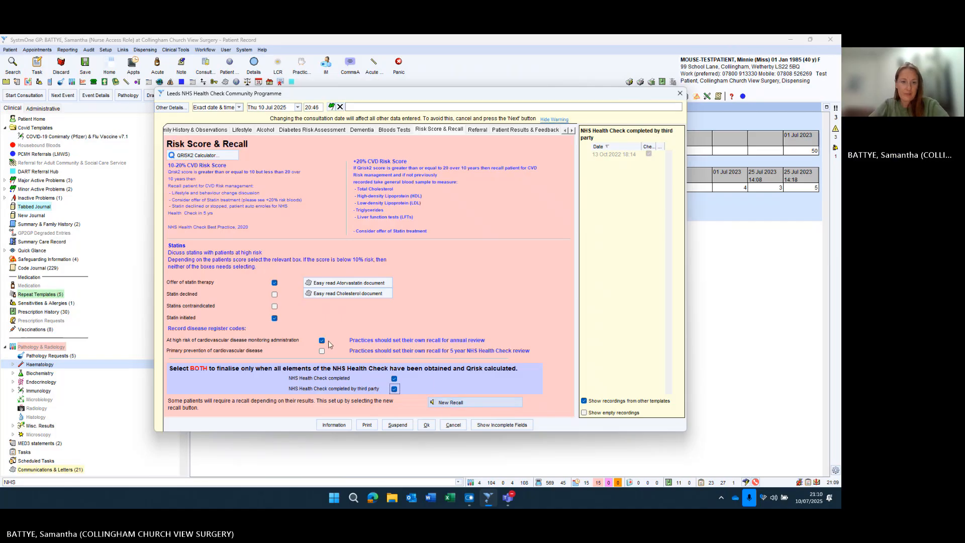
- Drop Statin initiated, leaving high CVD risk monitoring and both Health Check completed codes ticked
left_click(275, 318)
left_click(322, 340)
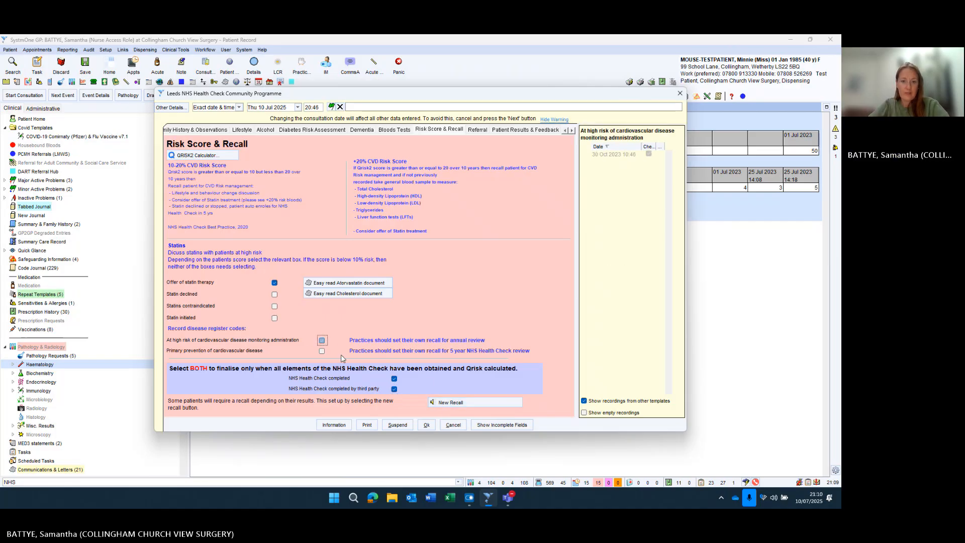
left_click(394, 378)
left_click(394, 389)
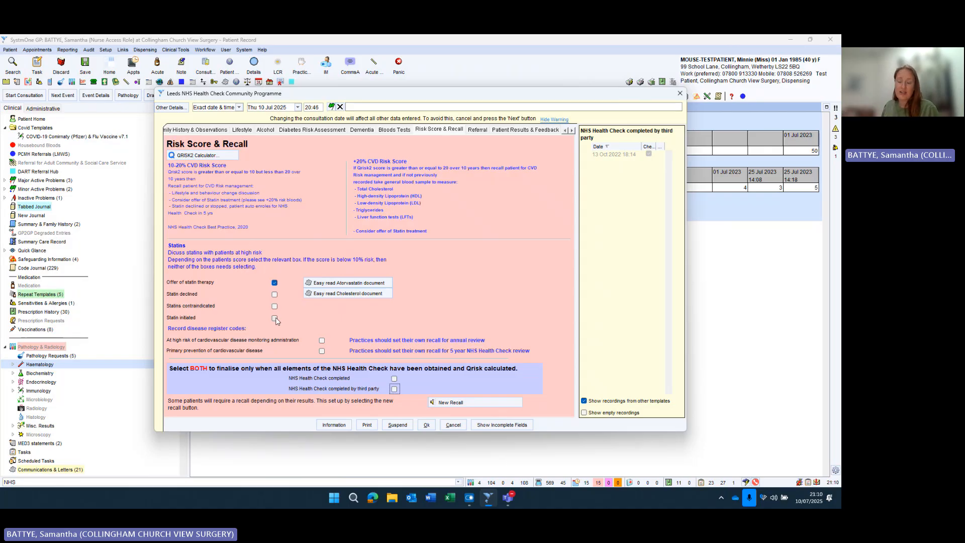
left_click(322, 340)
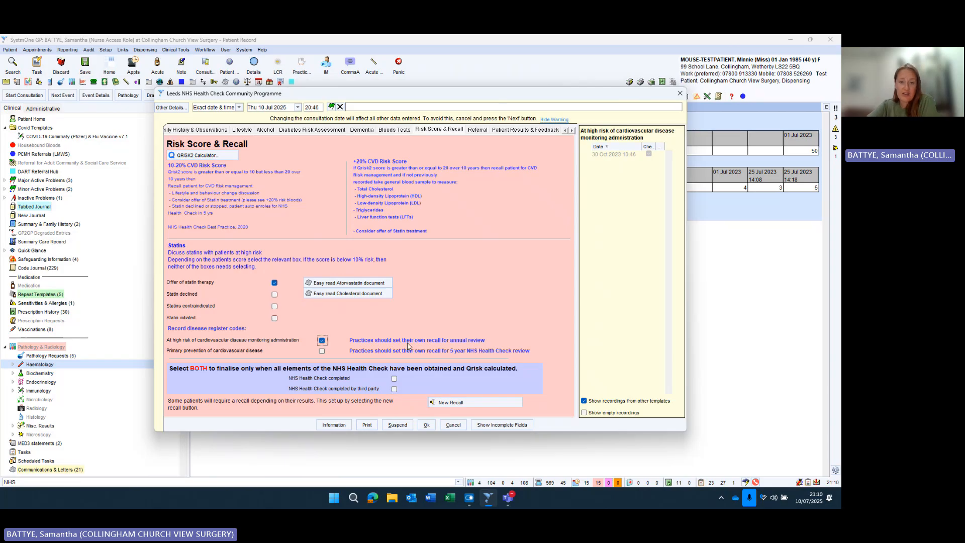
left_click(394, 379)
left_click(394, 389)
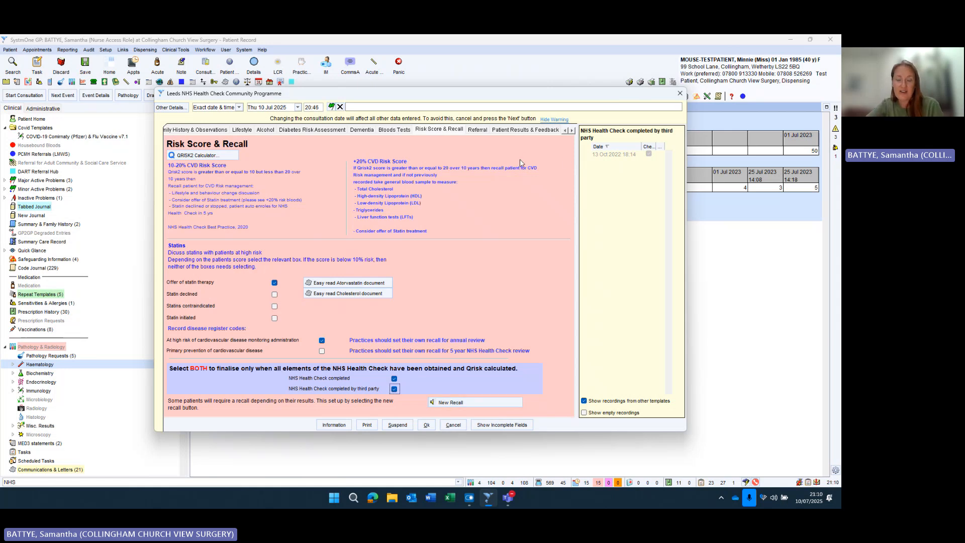
- Browse the Patient Results & Feedback, Referral and Admin & Guidance pages, ending on Referral
left_click(511, 130)
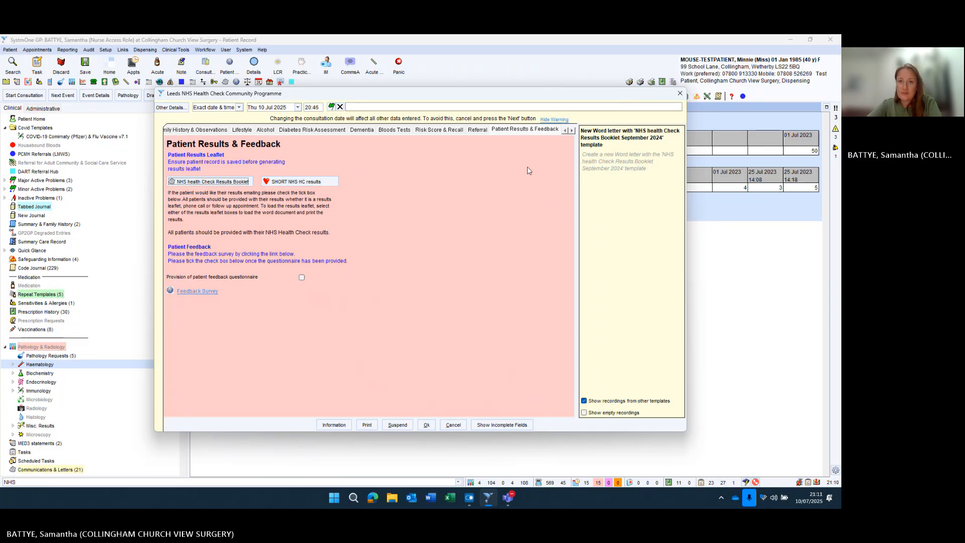
left_click(571, 129)
left_click(571, 130)
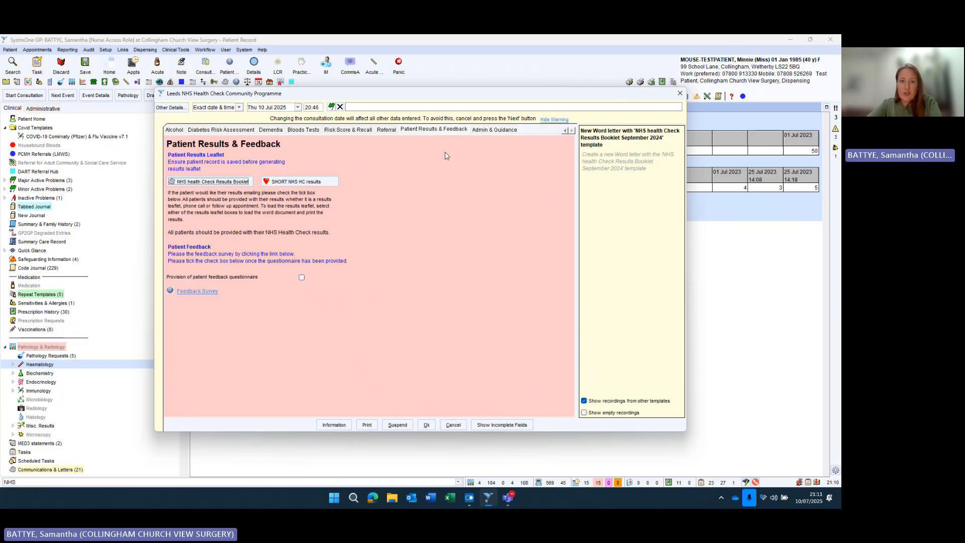
left_click(388, 131)
left_click(488, 130)
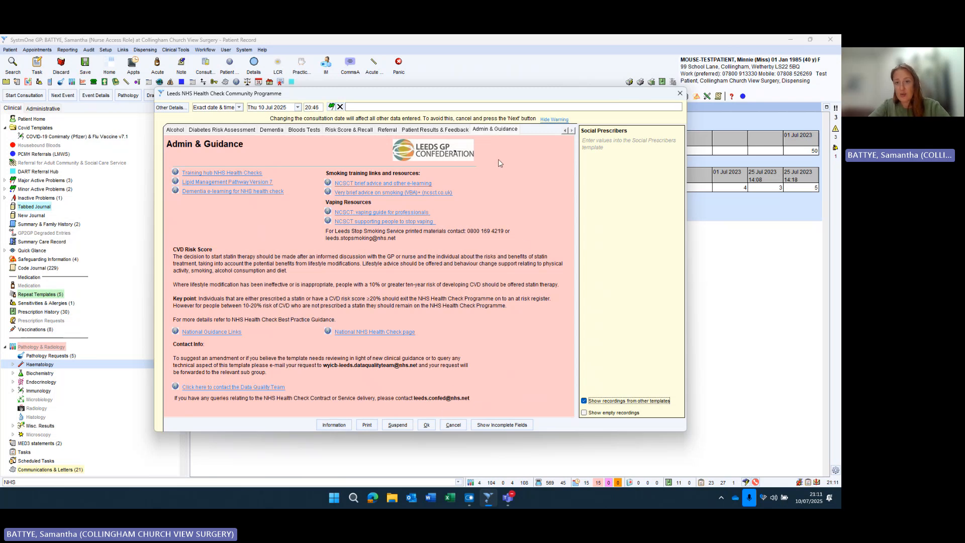
left_click(451, 131)
left_click(395, 130)
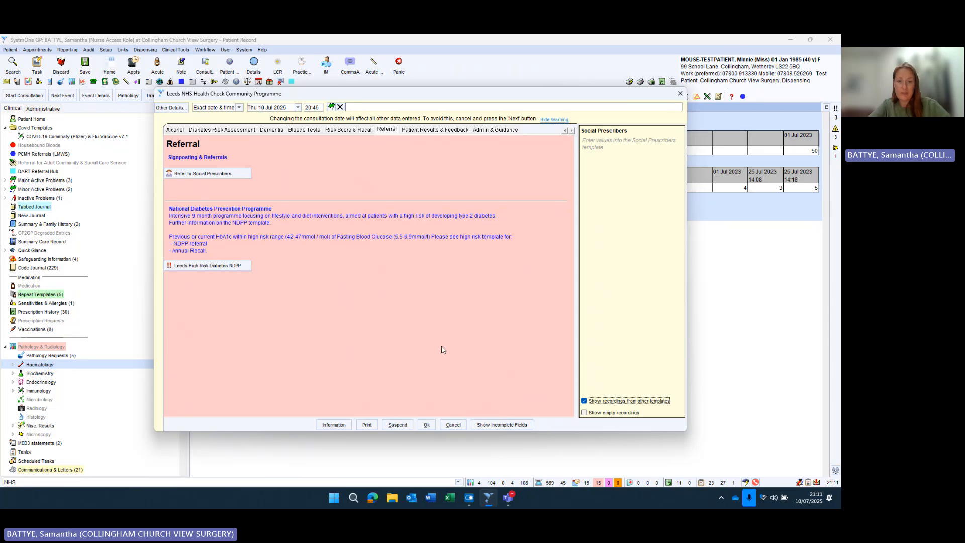
- Cancel the Leeds NHS Health Check template and confirm discarding it, returning to Haematology results
left_click(448, 426)
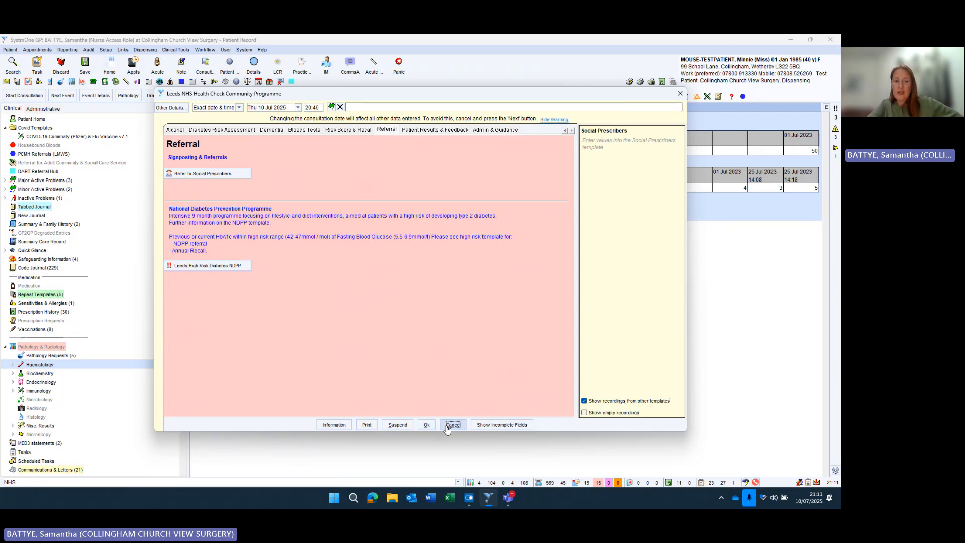
left_click(408, 295)
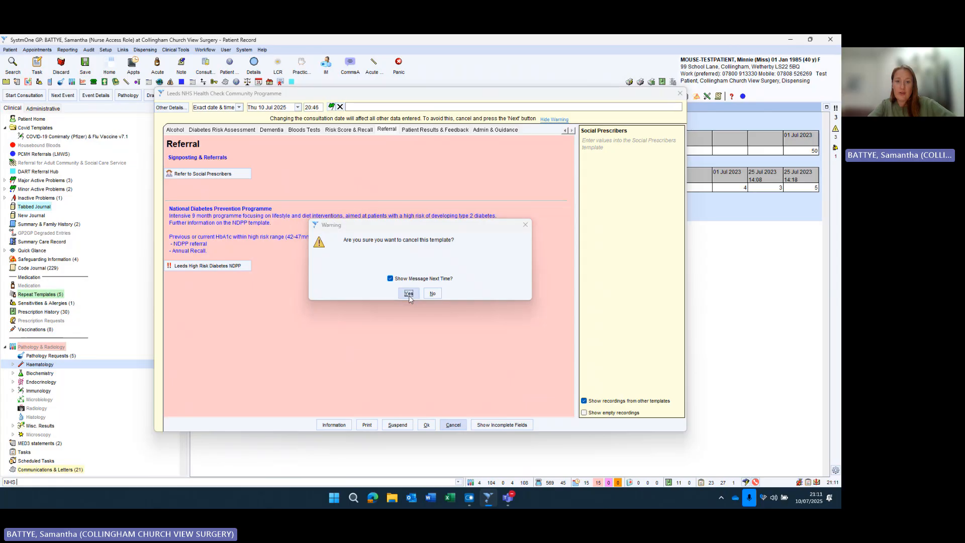